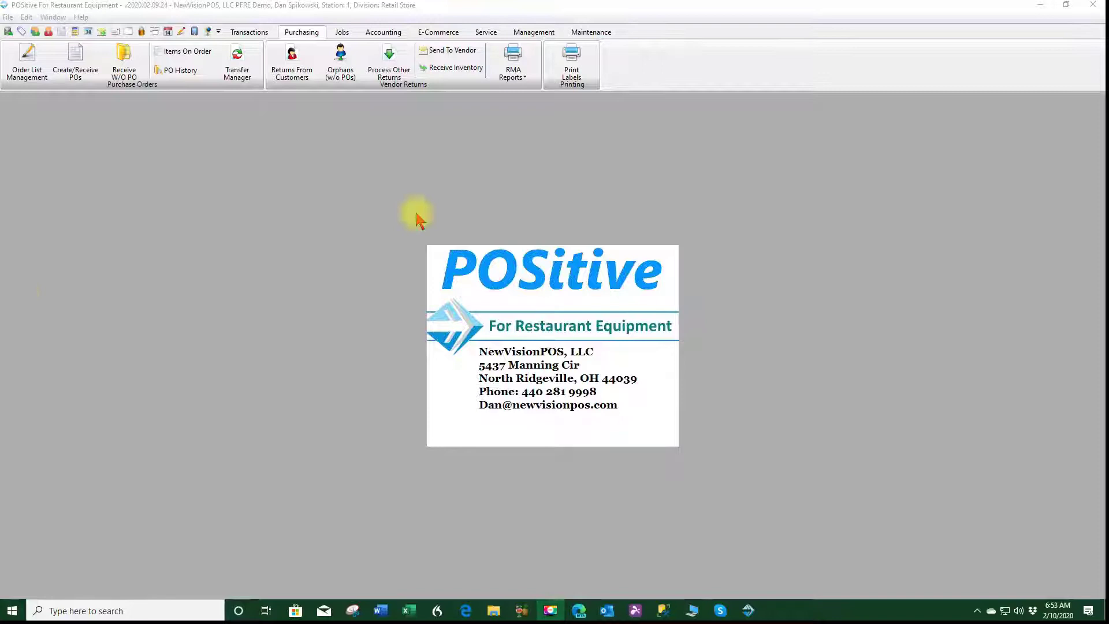
# Switch to the Transactions ribbon to show the sales, pending, register and essentials tools
pyautogui.click(247, 34)
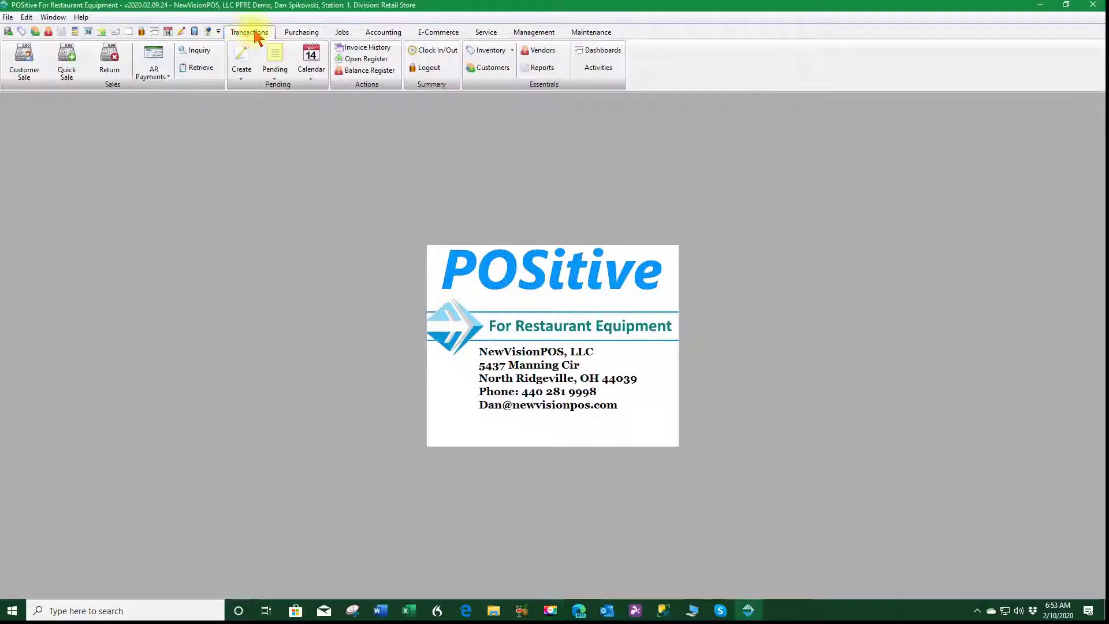
pyautogui.click(543, 52)
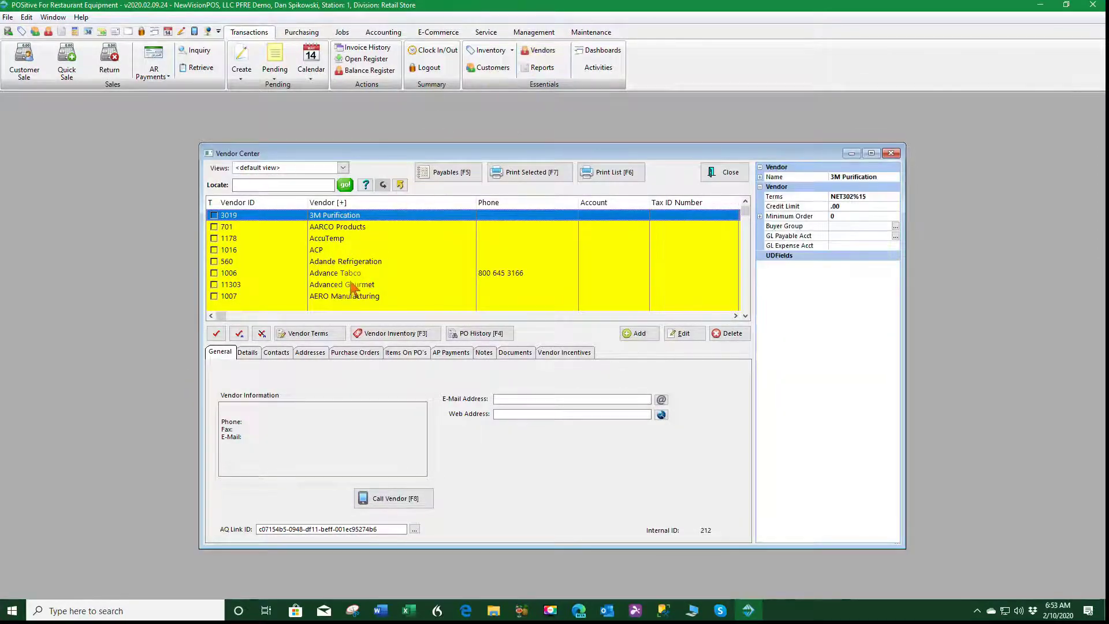
pyautogui.click(348, 274)
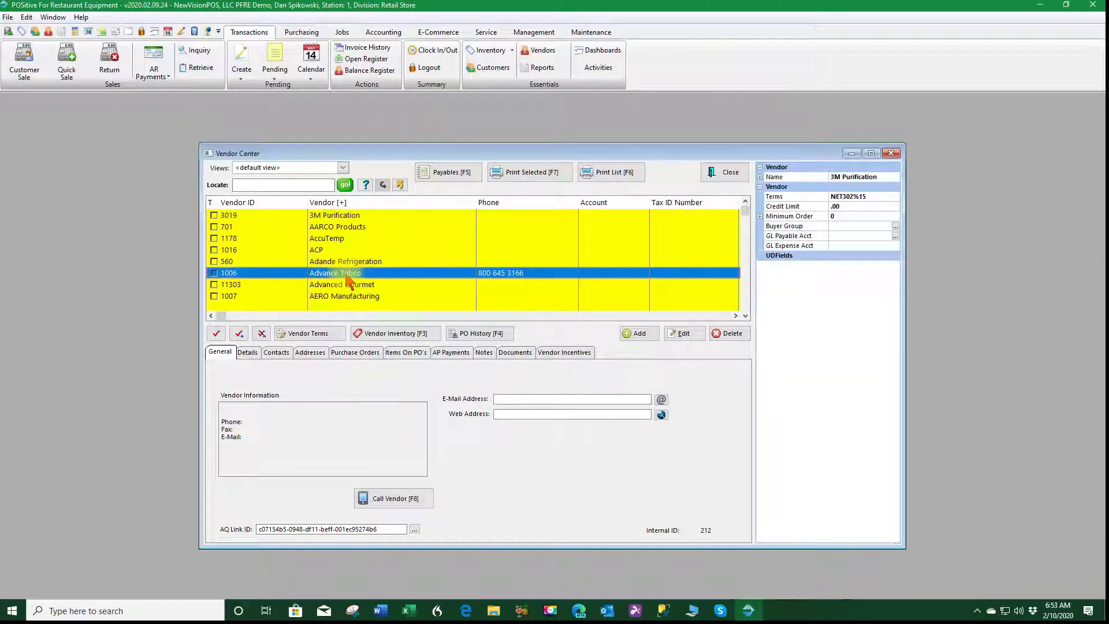
pyautogui.click(569, 356)
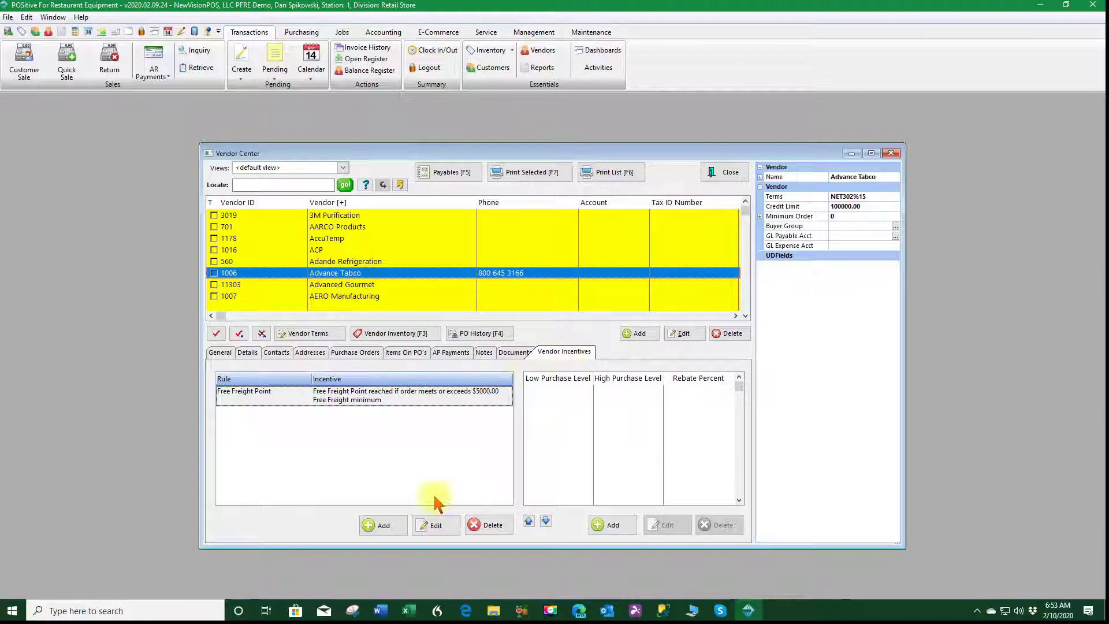
pyautogui.click(436, 526)
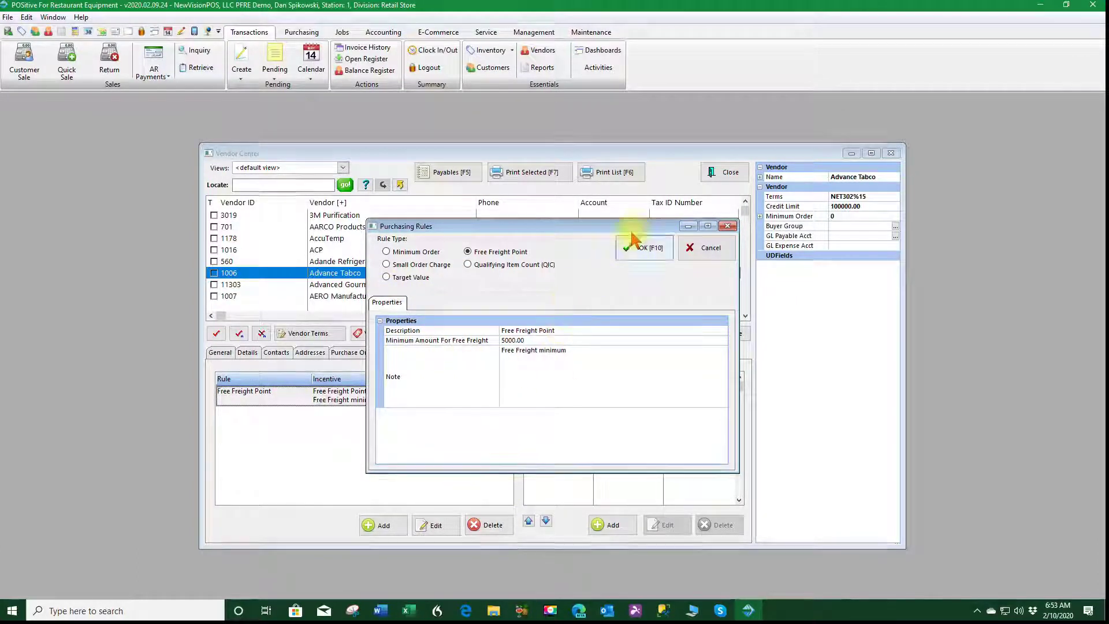
pyautogui.click(647, 255)
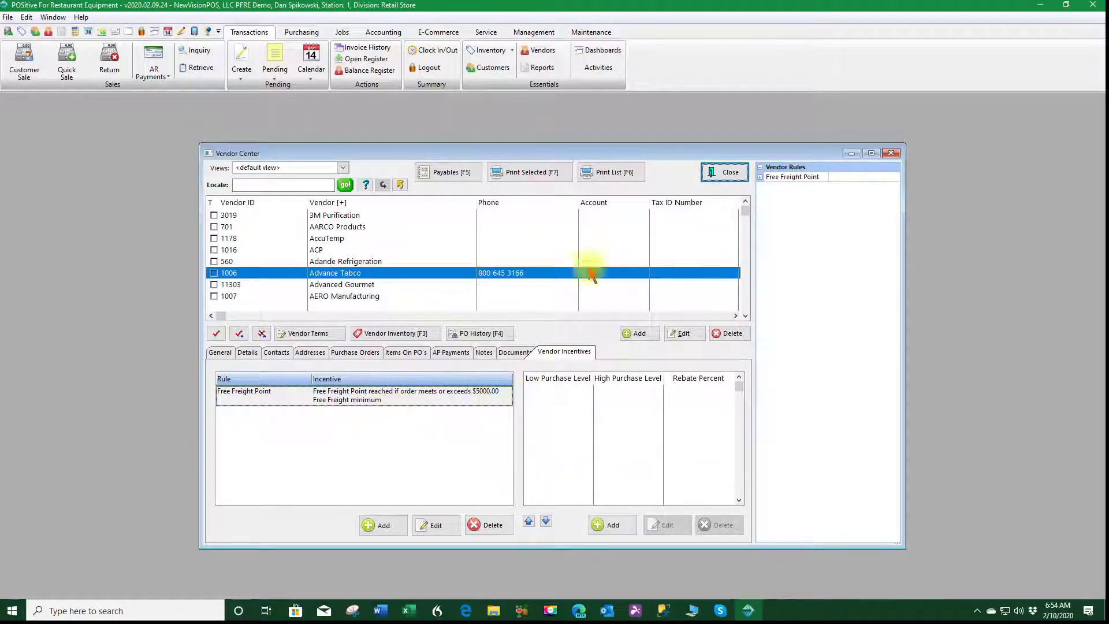
pyautogui.click(717, 173)
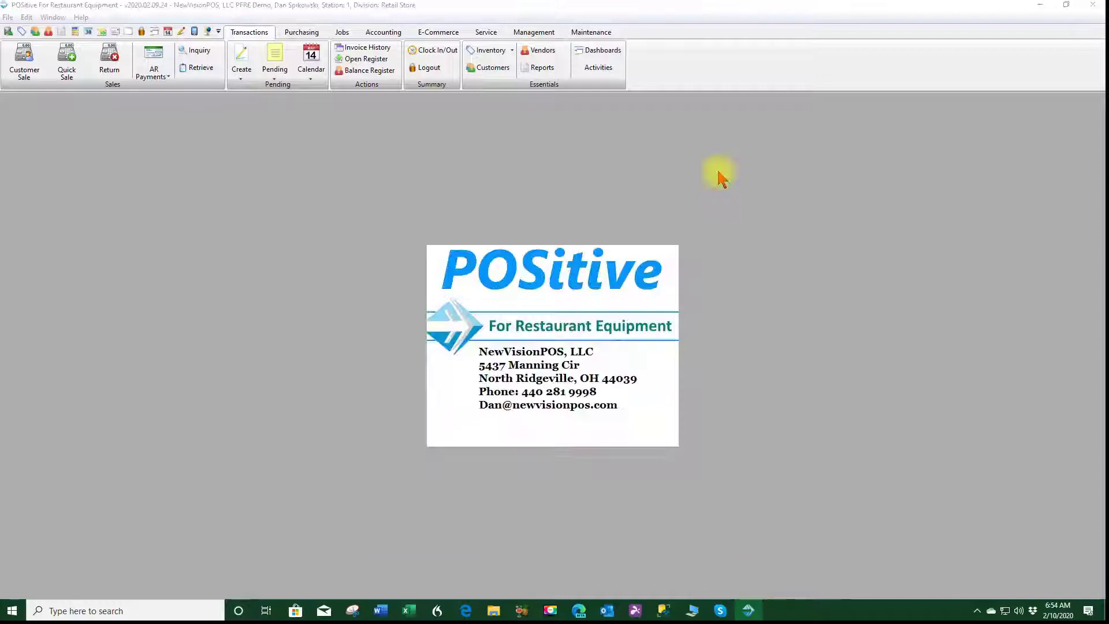
# Start a new purchase order for vendor Advance Tabco, keeping the company ship-to address
pyautogui.click(301, 32)
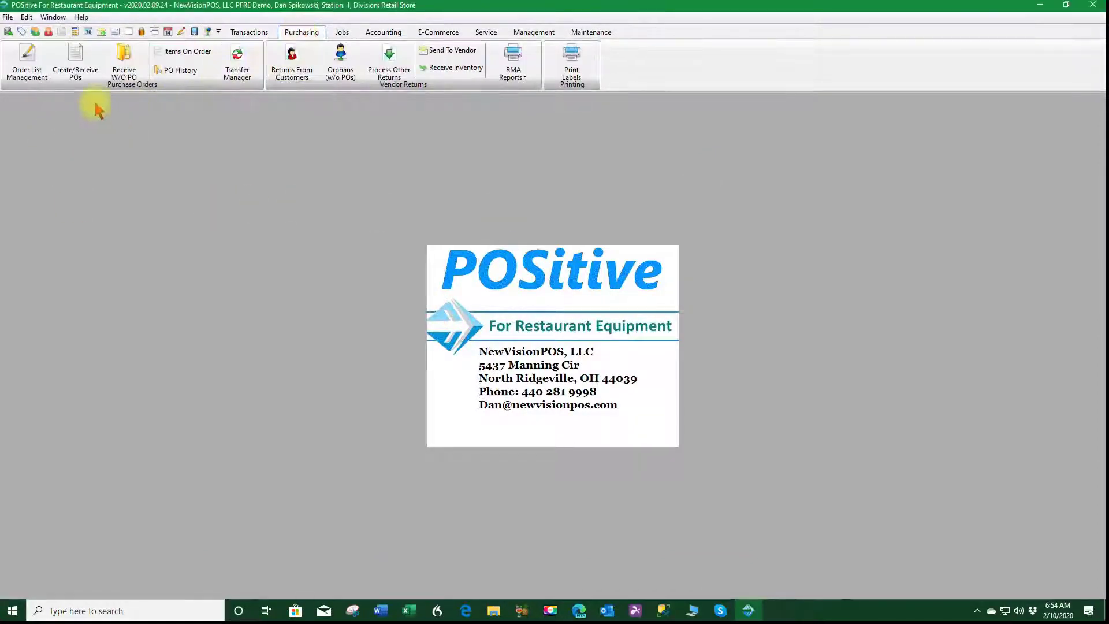
pyautogui.click(75, 65)
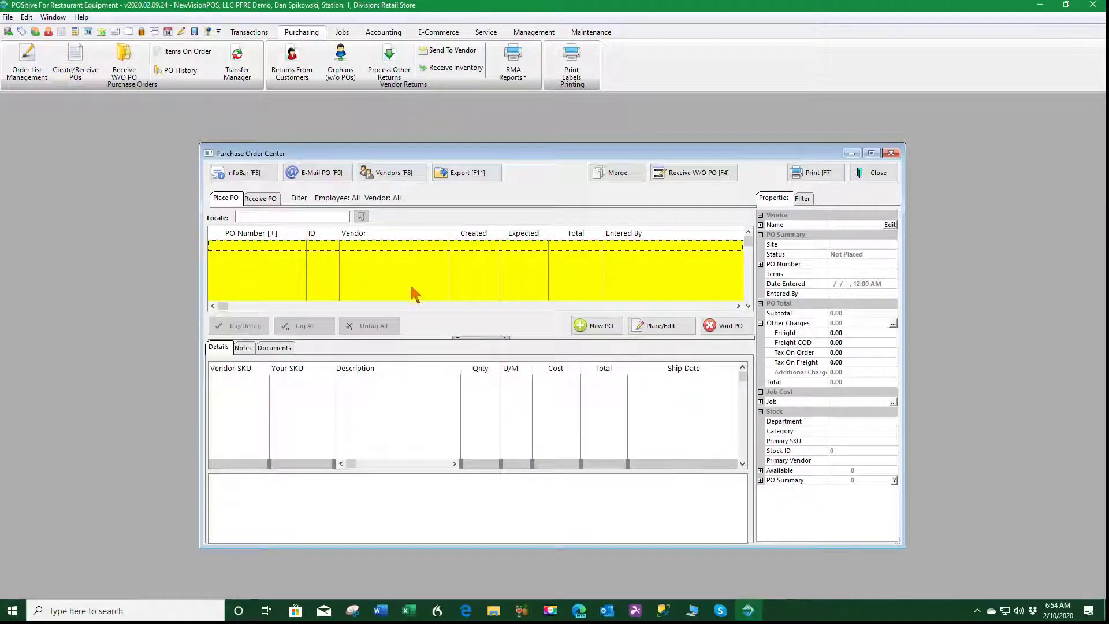
pyautogui.click(590, 328)
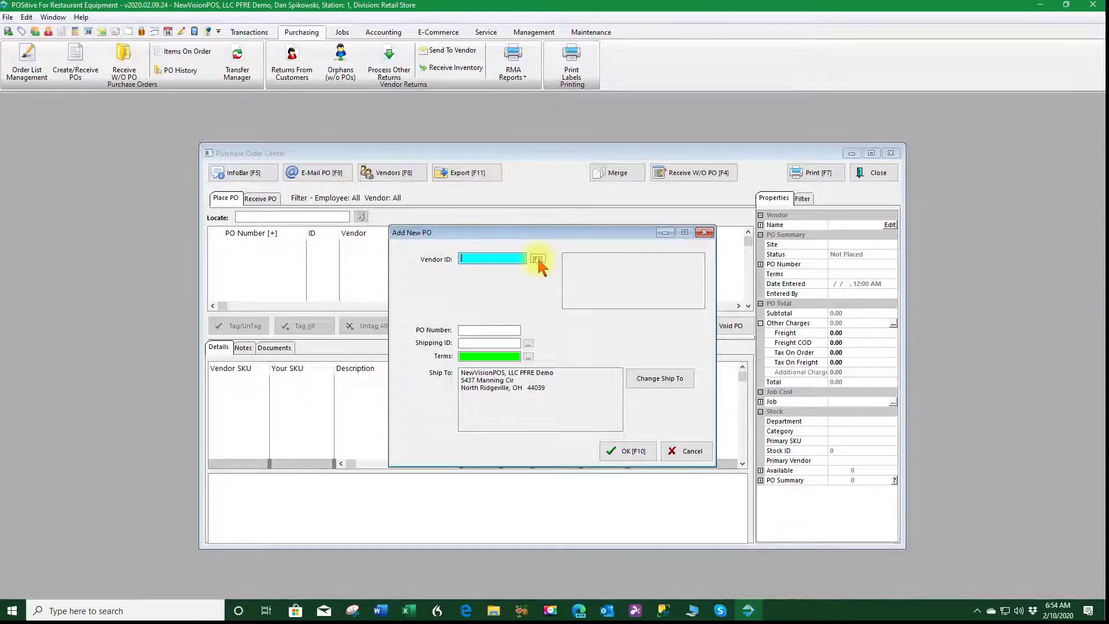
pyautogui.click(537, 259)
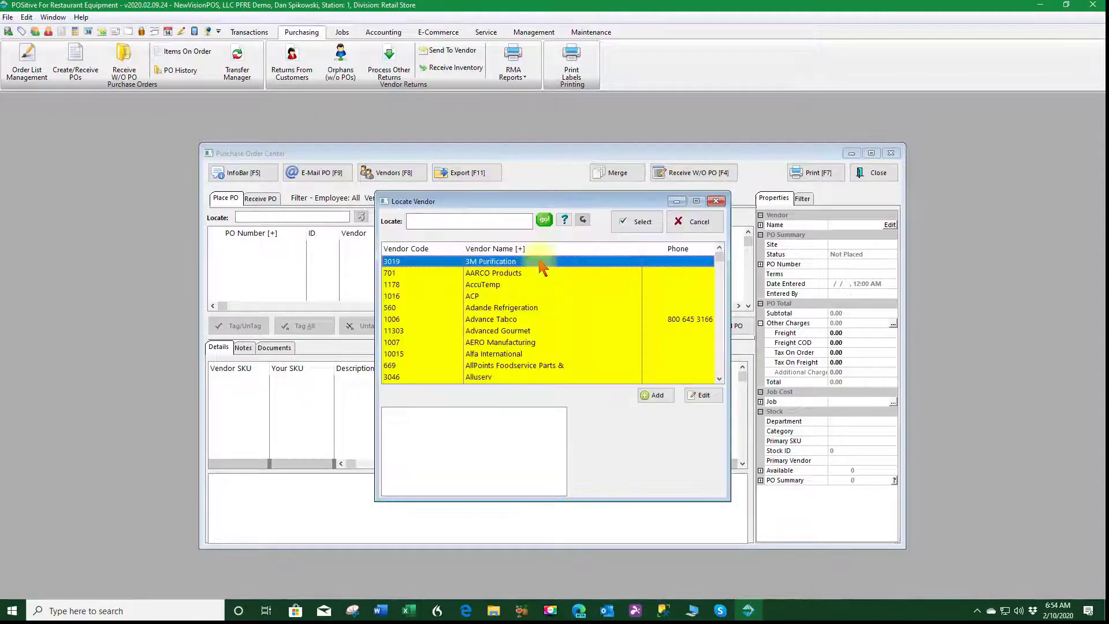
pyautogui.click(502, 320)
pyautogui.click(634, 222)
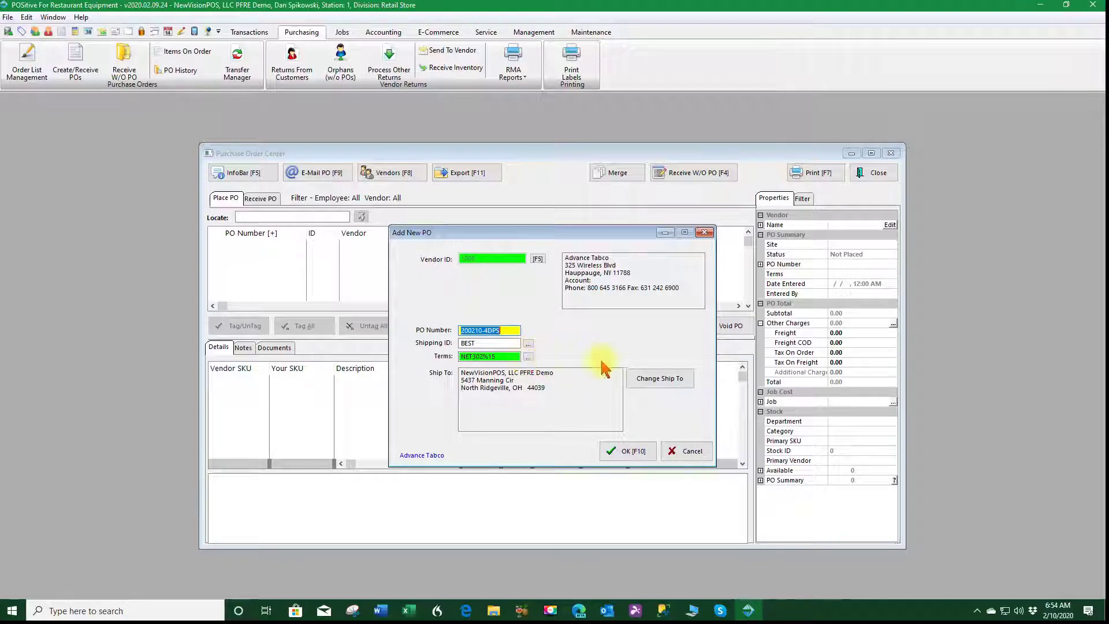
pyautogui.click(657, 381)
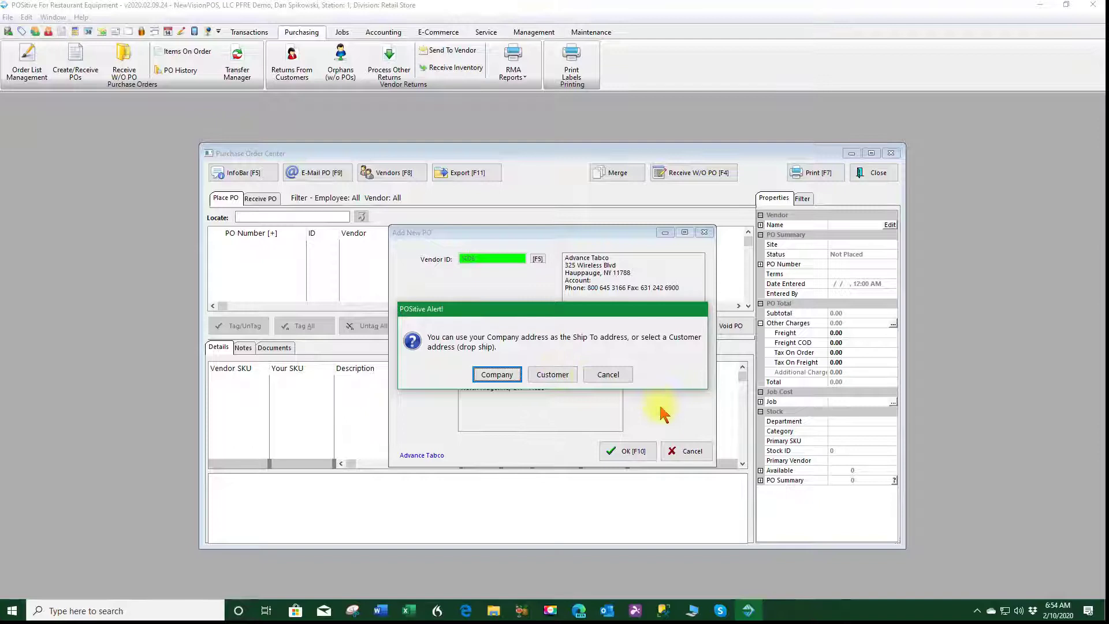
pyautogui.click(608, 375)
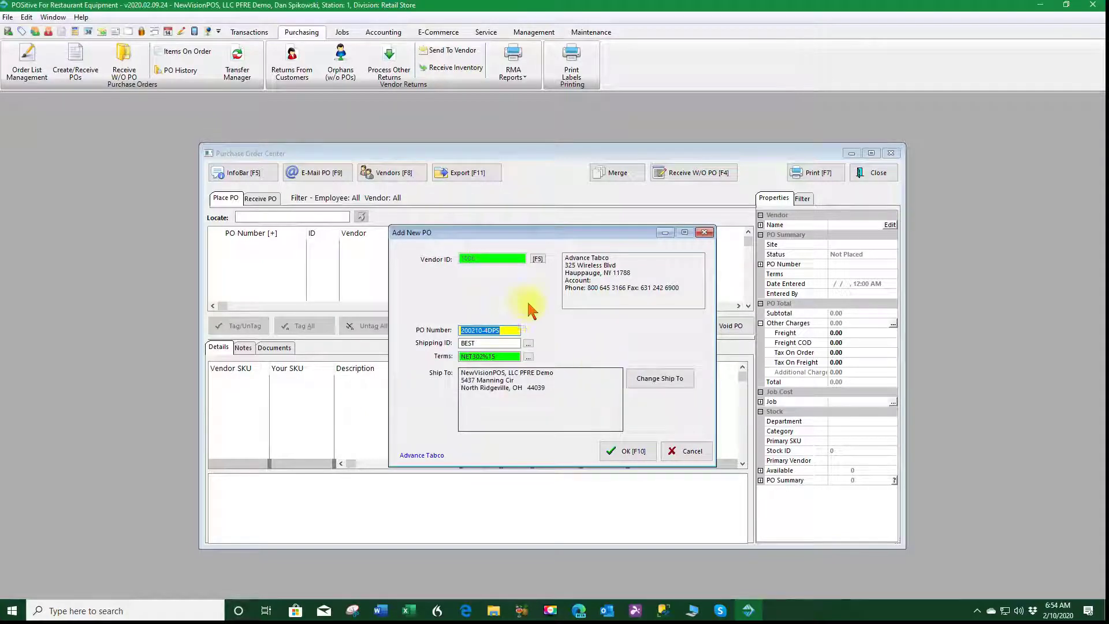
# Create the Advance Tabco PO and select the FC-WM-100EFADA Multiwash Hand Sink from its items
pyautogui.click(628, 453)
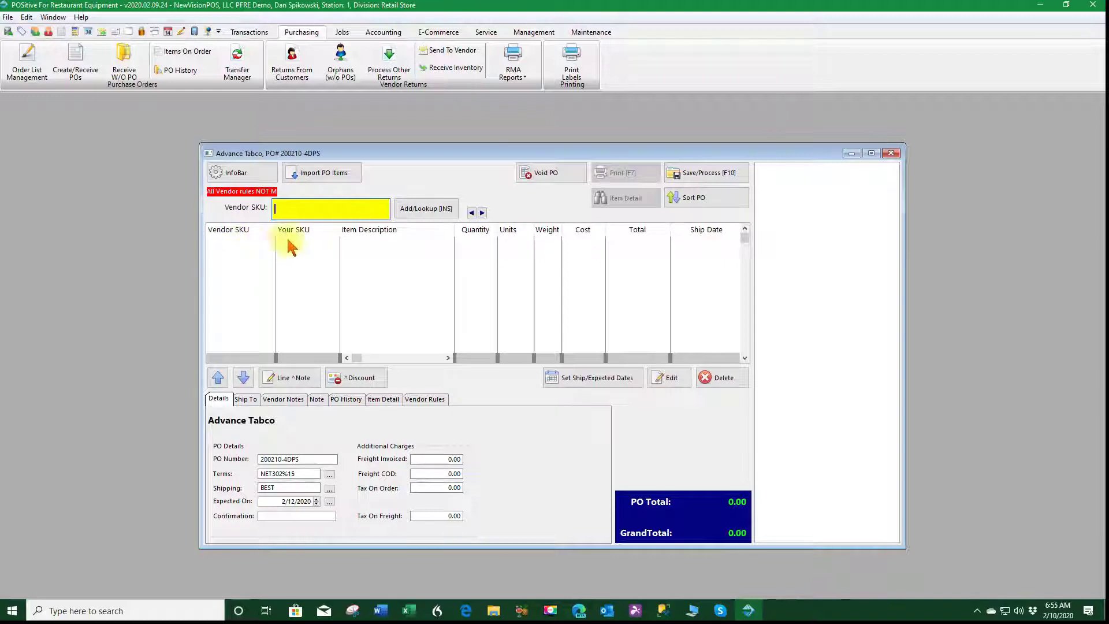
pyautogui.click(426, 214)
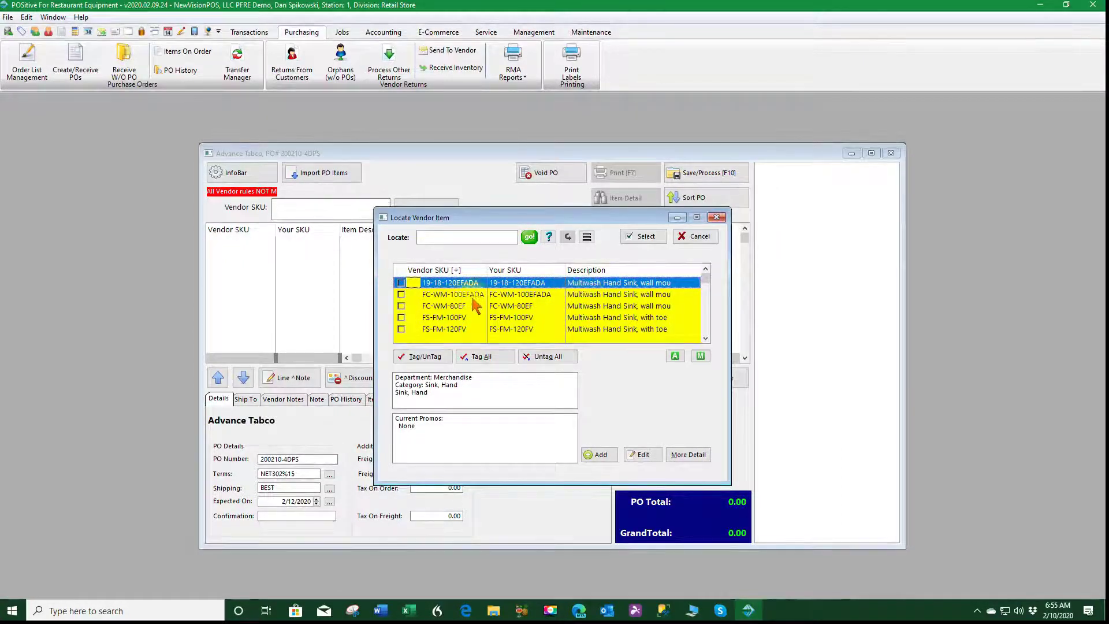
pyautogui.click(615, 295)
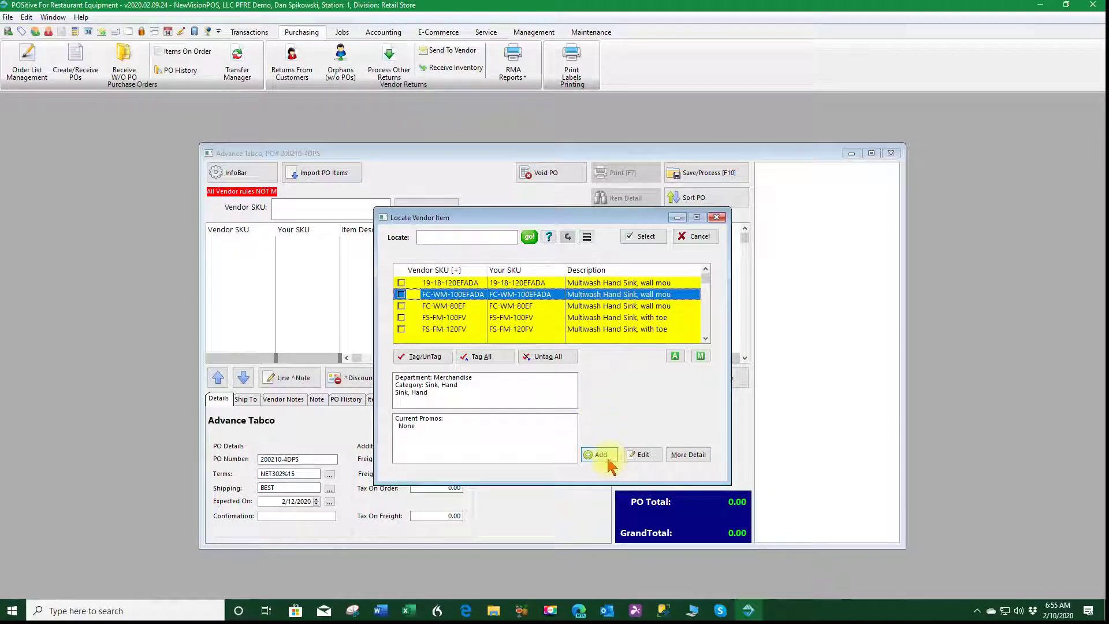
pyautogui.click(651, 242)
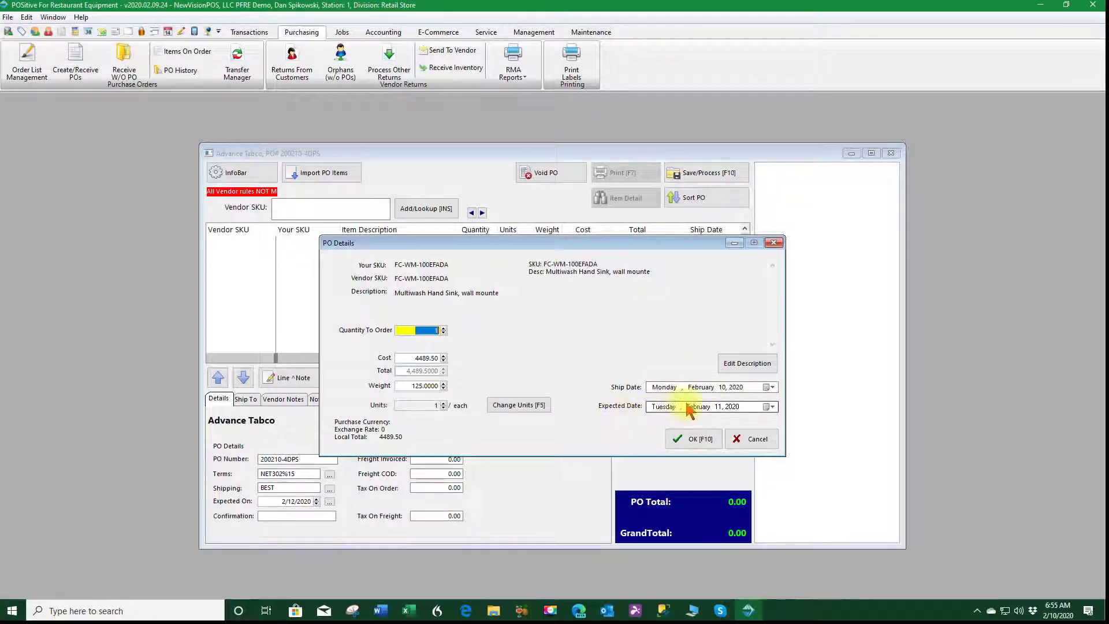
# Save the sink's item description and confirm the one-unit line at 4489.50
pyautogui.click(746, 363)
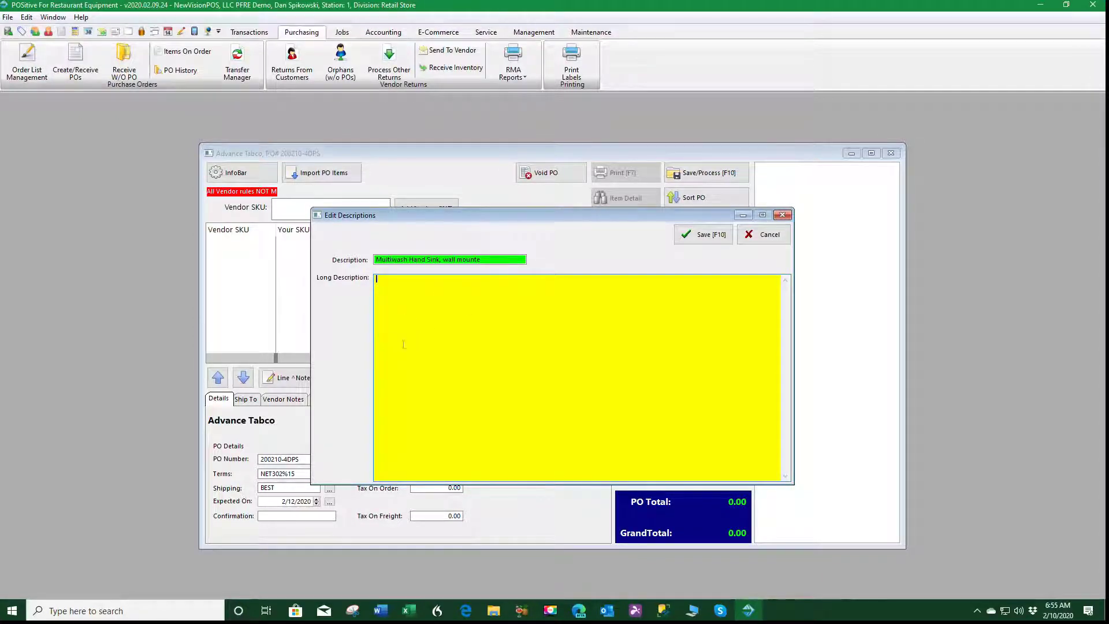
pyautogui.click(702, 235)
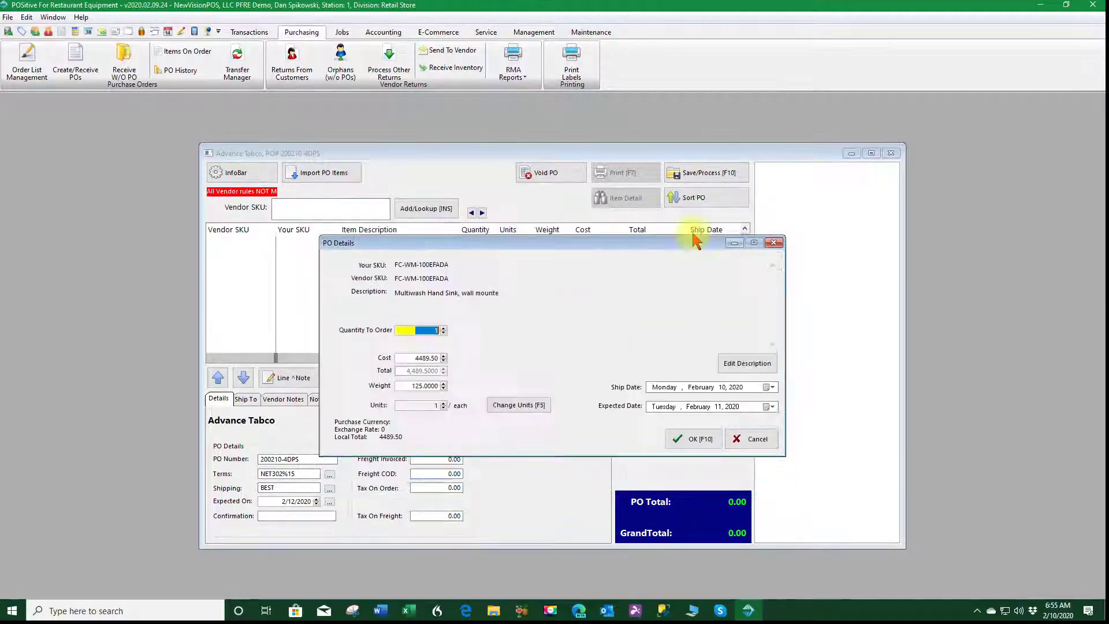
pyautogui.click(695, 440)
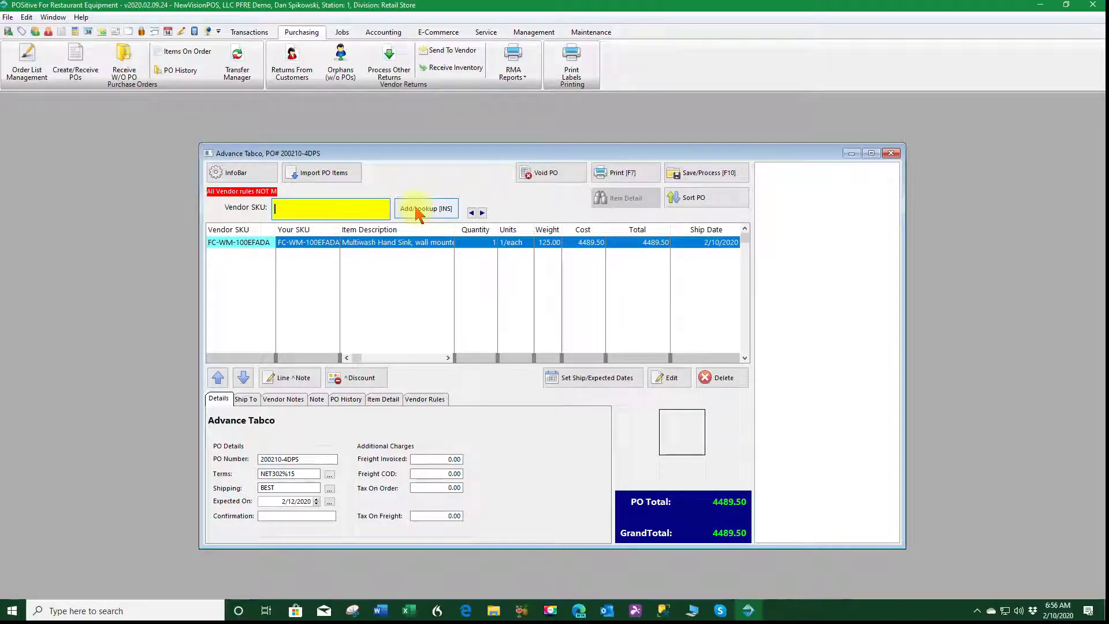
# Add one HDSW-6-240-BS hot food table at 7693.24, bringing the PO total to 12182.74
pyautogui.click(416, 209)
pyautogui.scroll(-5, 465, 320)
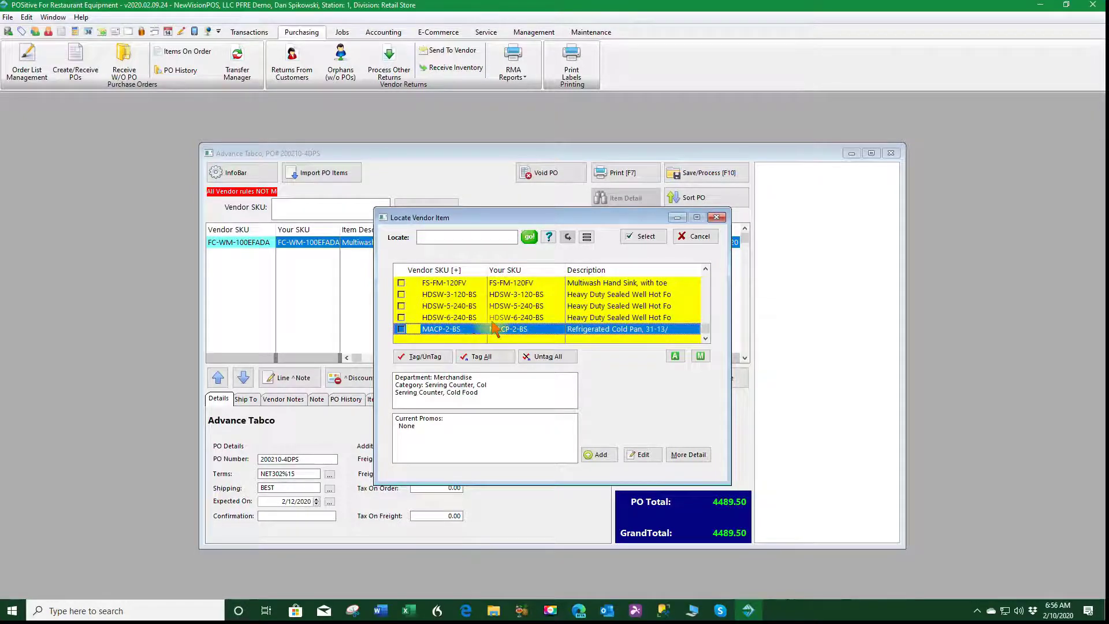
pyautogui.click(522, 318)
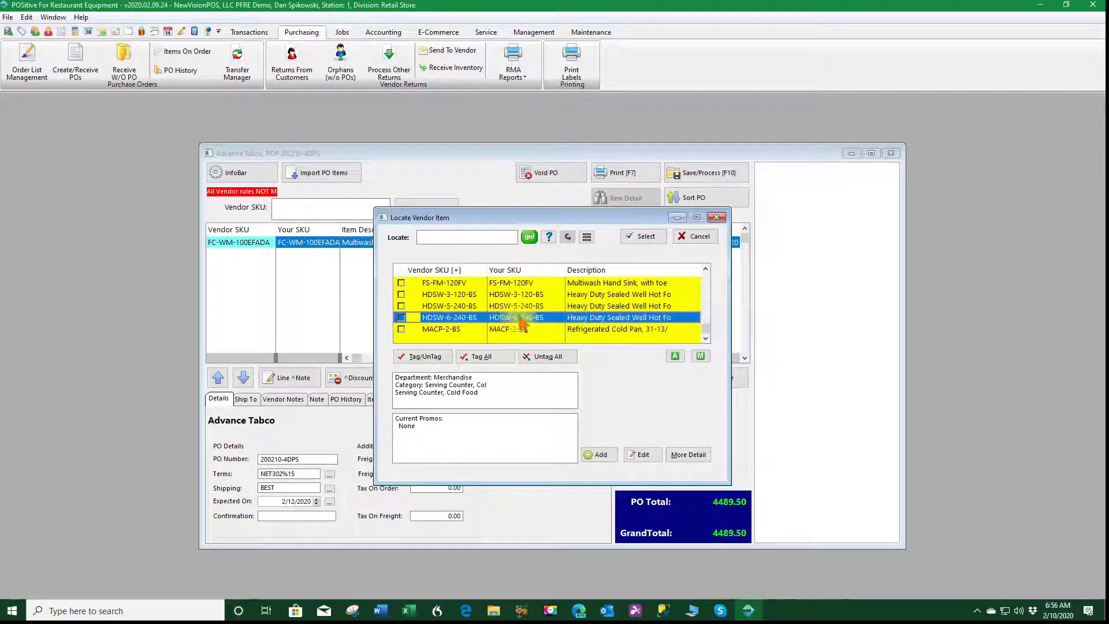
pyautogui.click(644, 238)
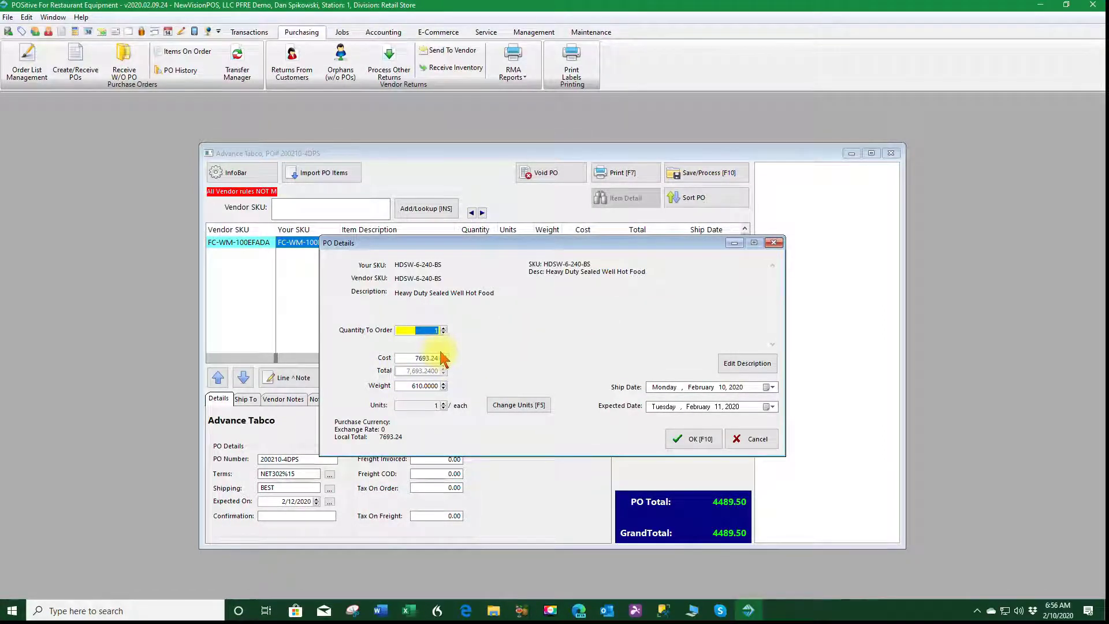
pyautogui.click(698, 440)
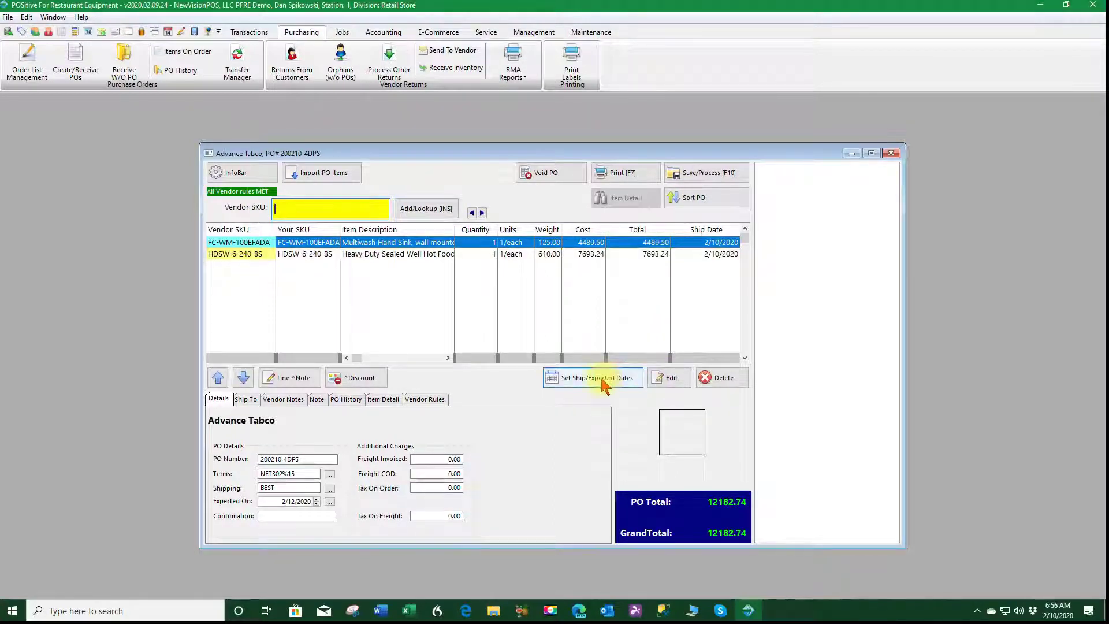
# Process the Advance Tabco PO immediately and choose to print the purchase order
pyautogui.click(704, 176)
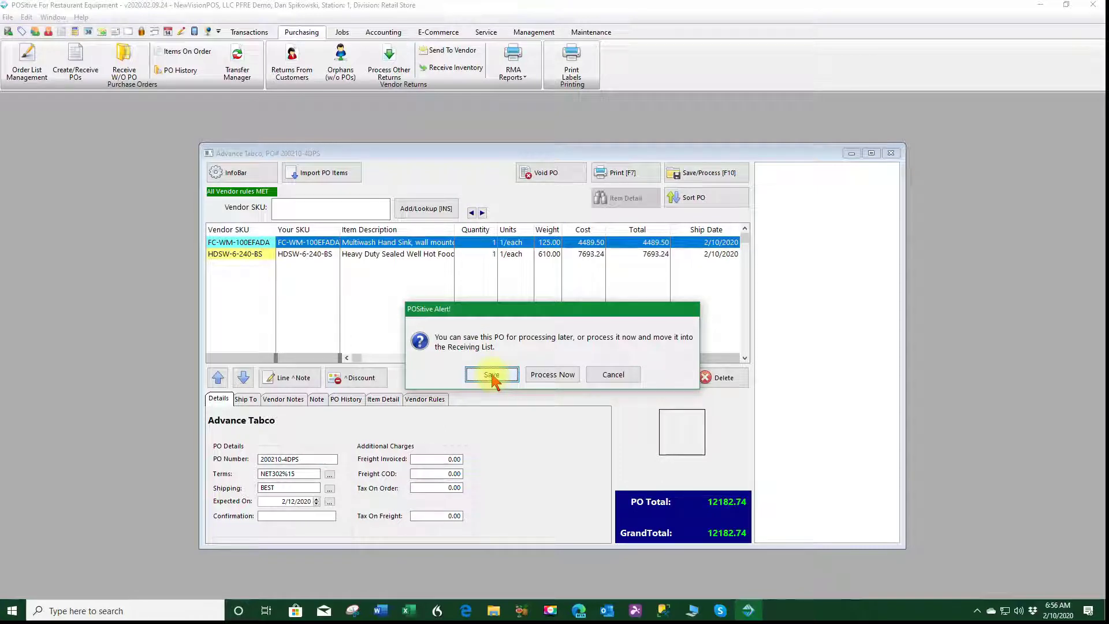
pyautogui.click(553, 375)
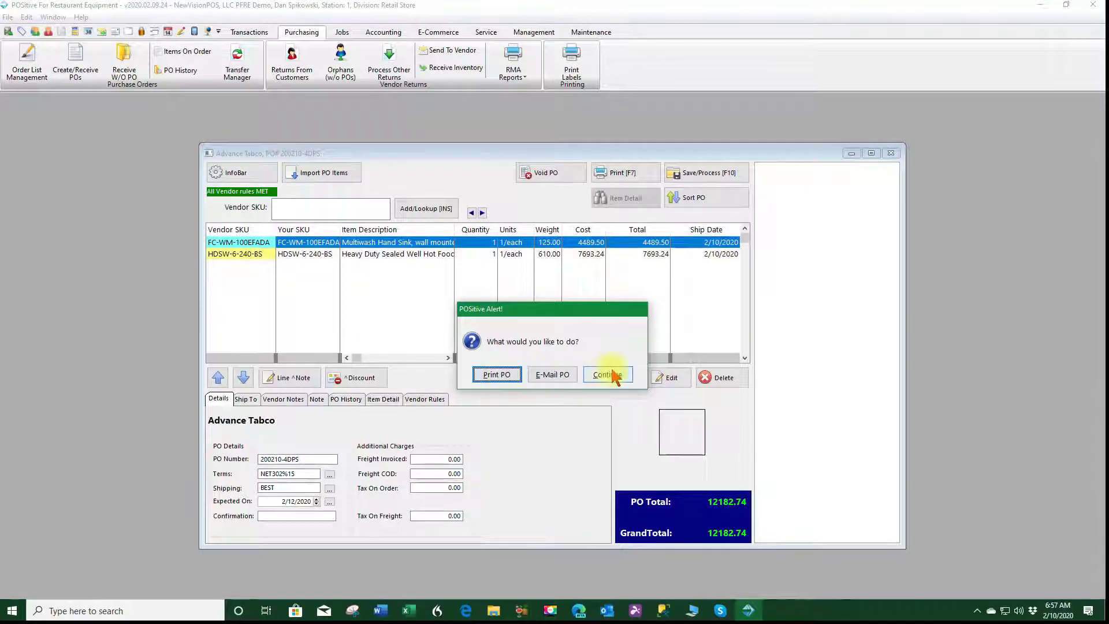
pyautogui.click(498, 381)
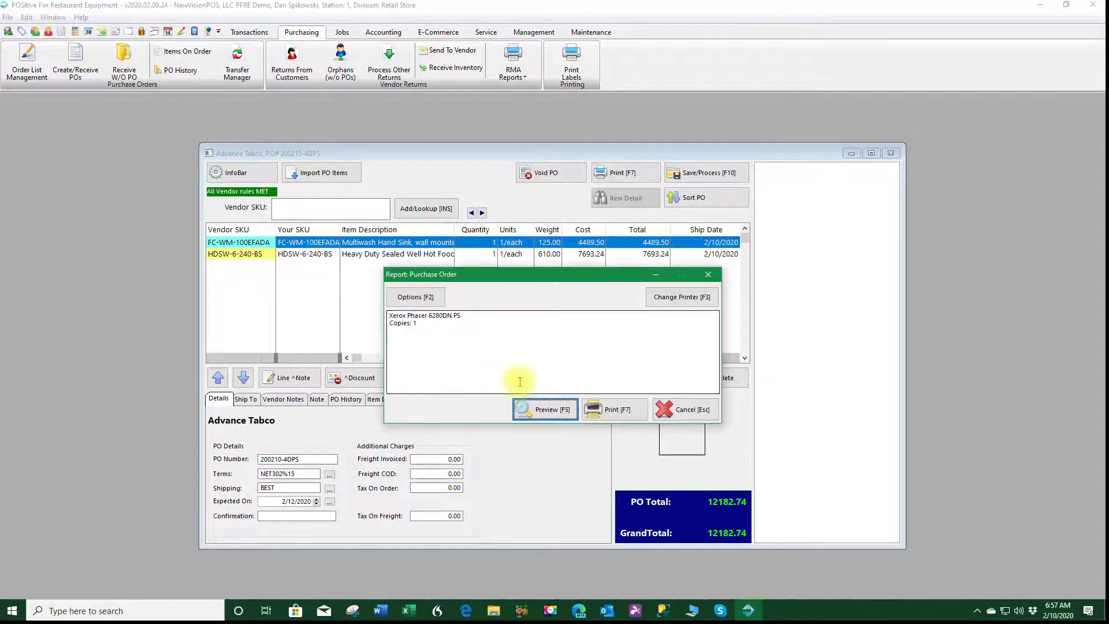
# Preview the zoomed purchase order report totaling $12,182.74, then close the viewer
pyautogui.click(541, 410)
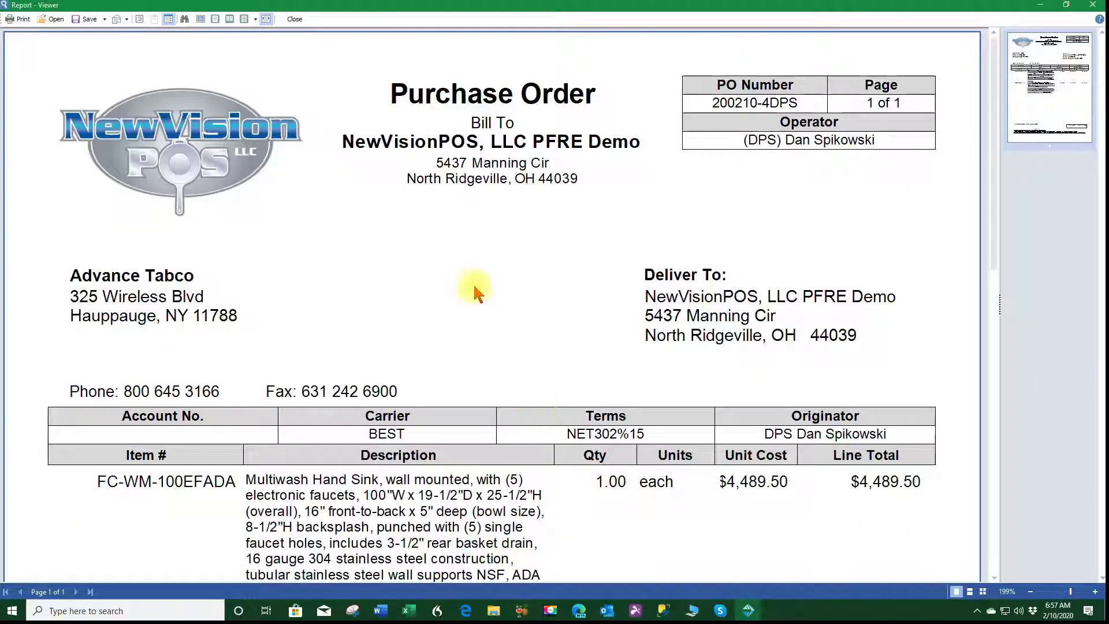
pyautogui.click(477, 294)
pyautogui.scroll(-3, 477, 294)
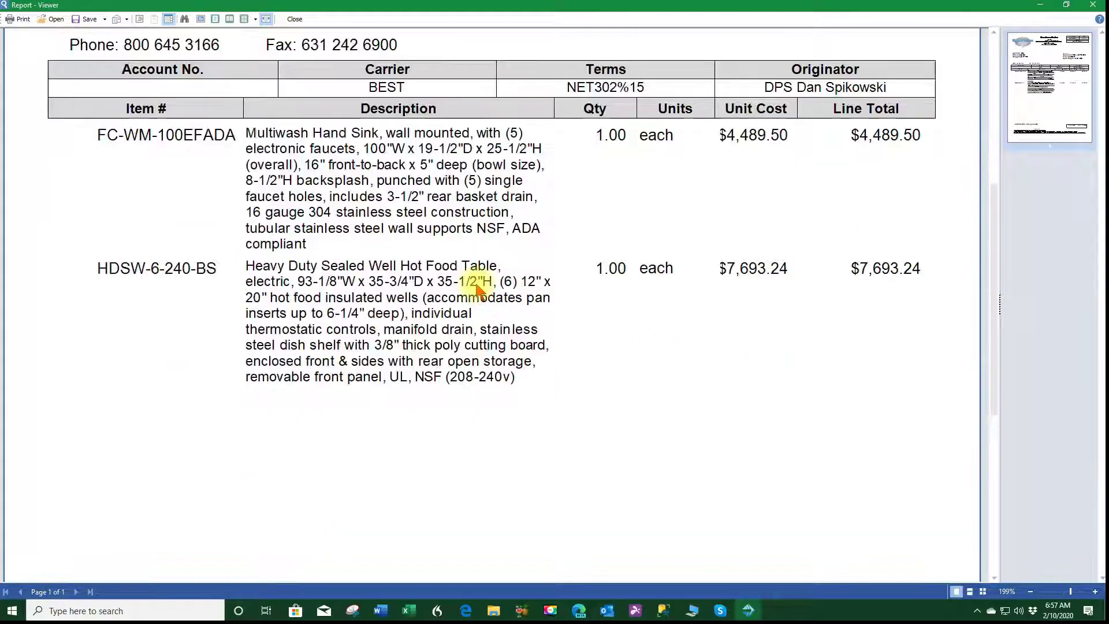
pyautogui.scroll(-4, 477, 287)
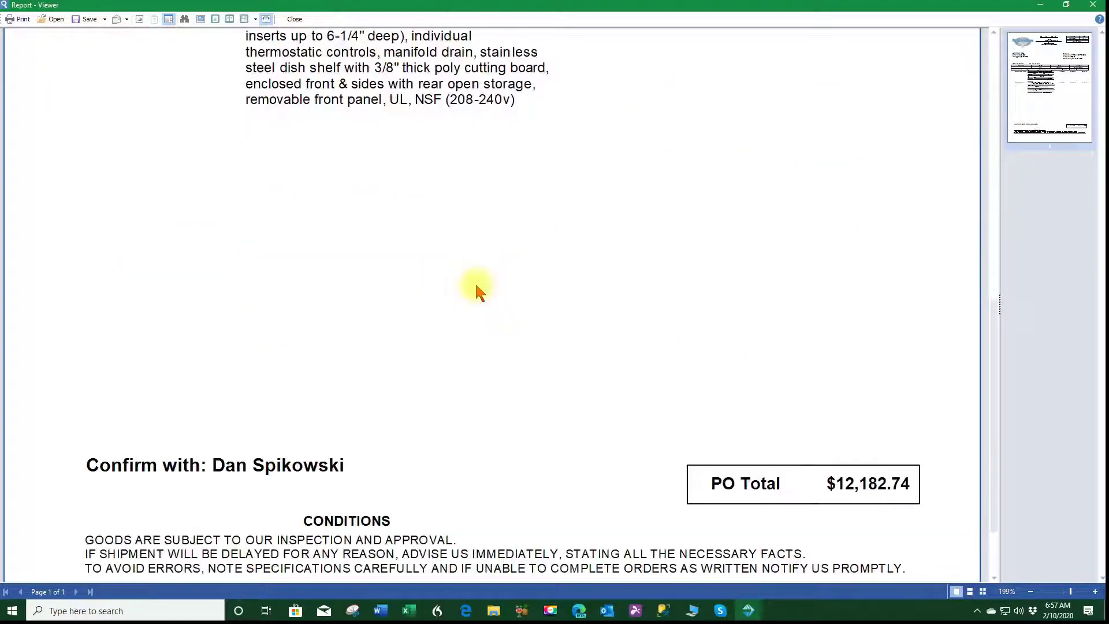
pyautogui.scroll(-2, 476, 285)
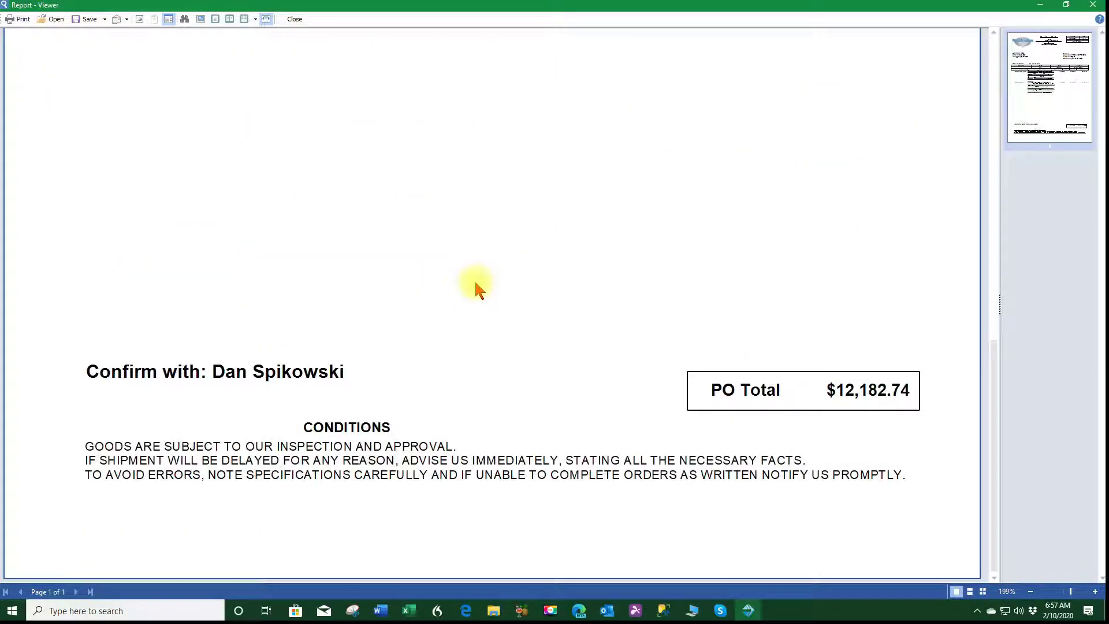
pyautogui.scroll(3, 475, 282)
pyautogui.scroll(4, 474, 278)
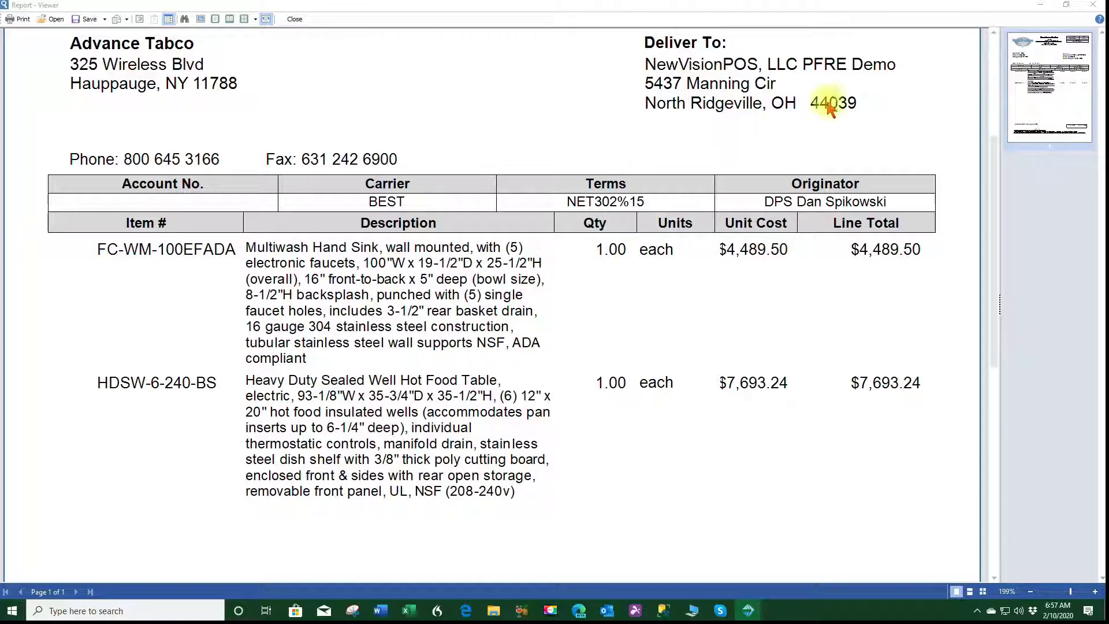
pyautogui.press('Escape')
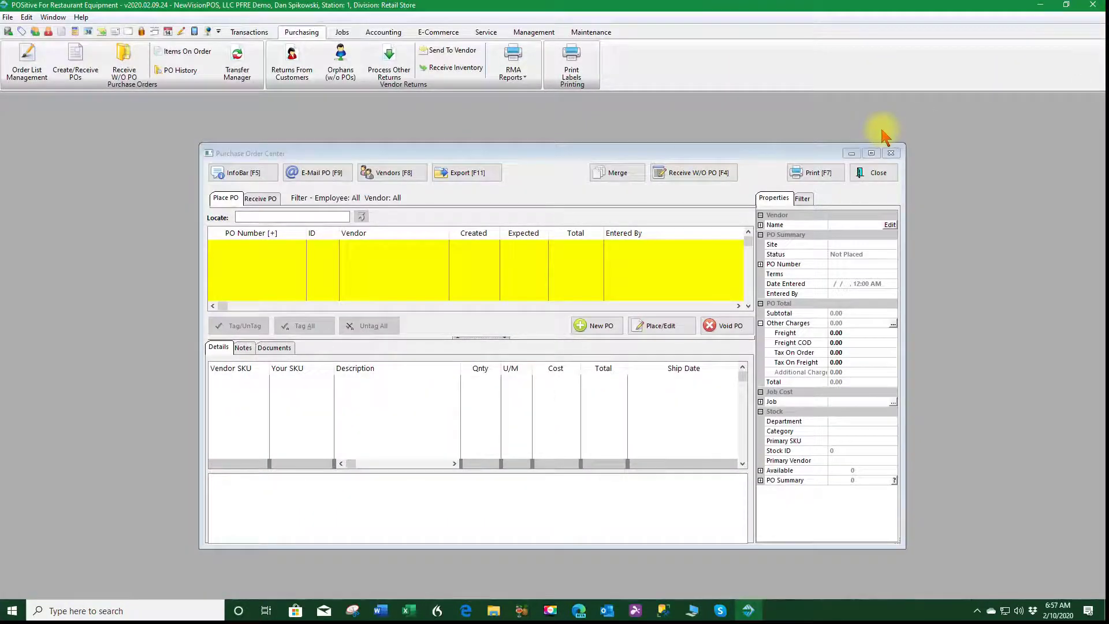